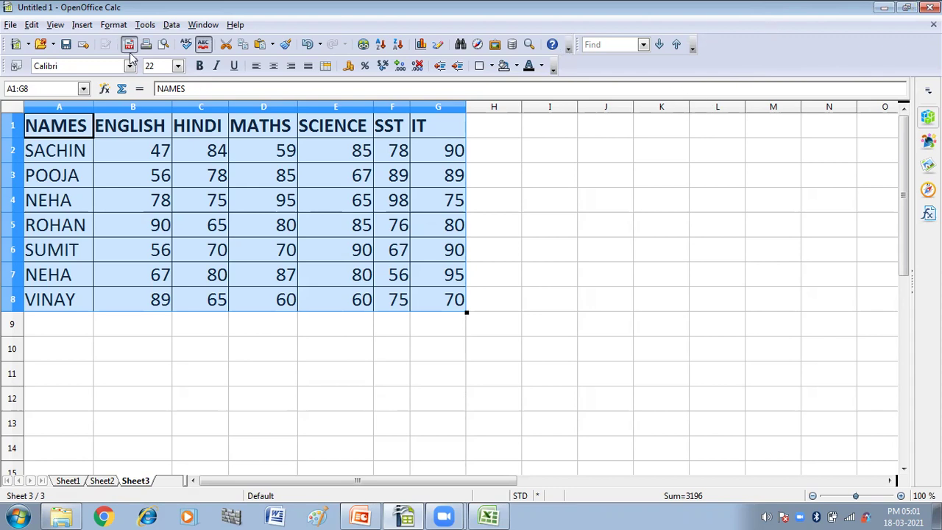
# Turn on change recording for the spreadsheet.
pyautogui.click(32, 25)
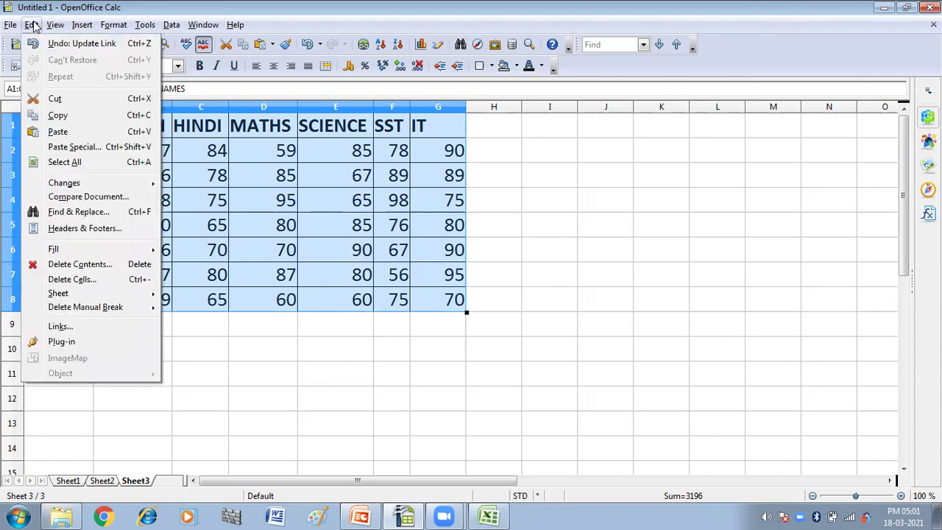
pyautogui.moveTo(55, 185)
pyautogui.moveTo(151, 184)
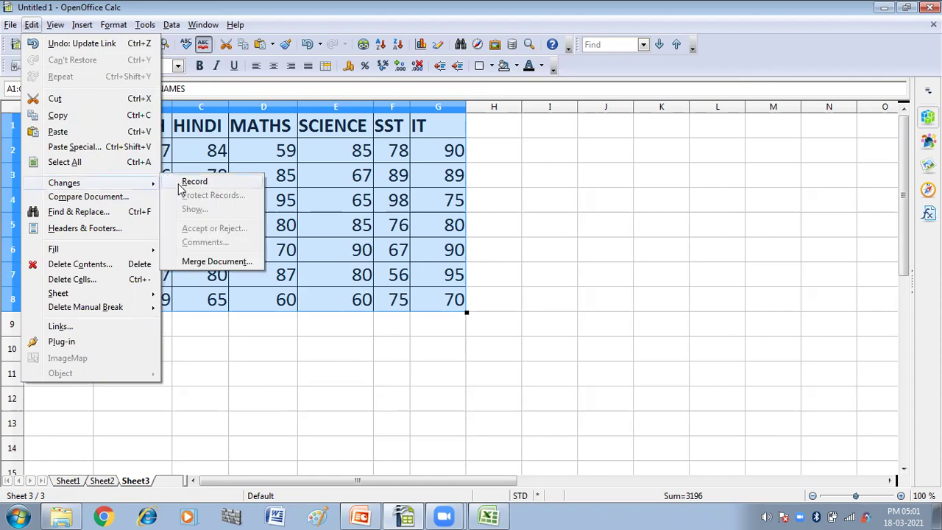
pyautogui.click(181, 183)
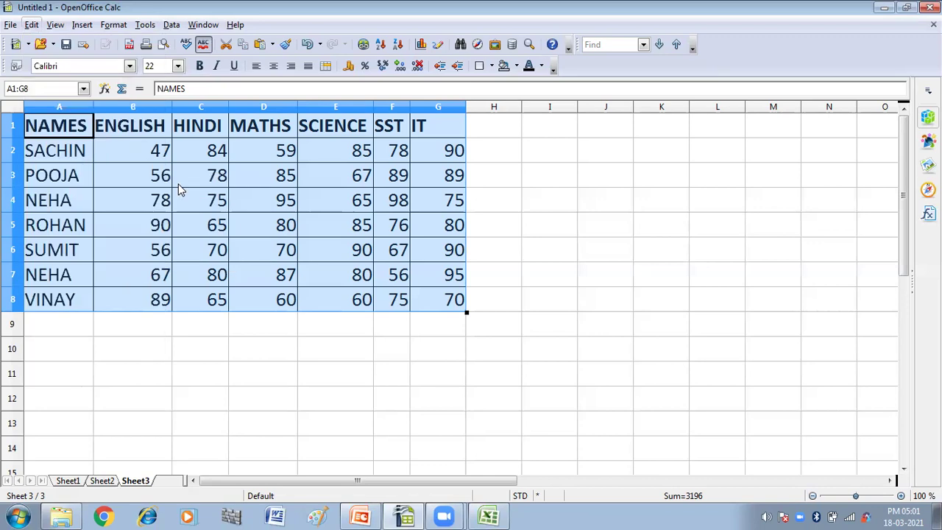
# Change the ENGLISH mark in cell B8 to 90.
pyautogui.click(151, 306)
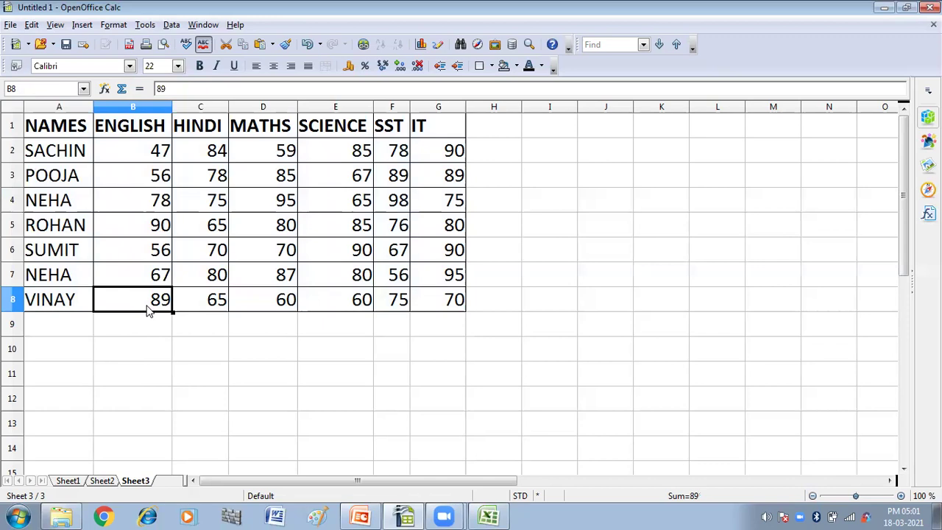
pyautogui.press('BackSpace')
pyautogui.write('9')
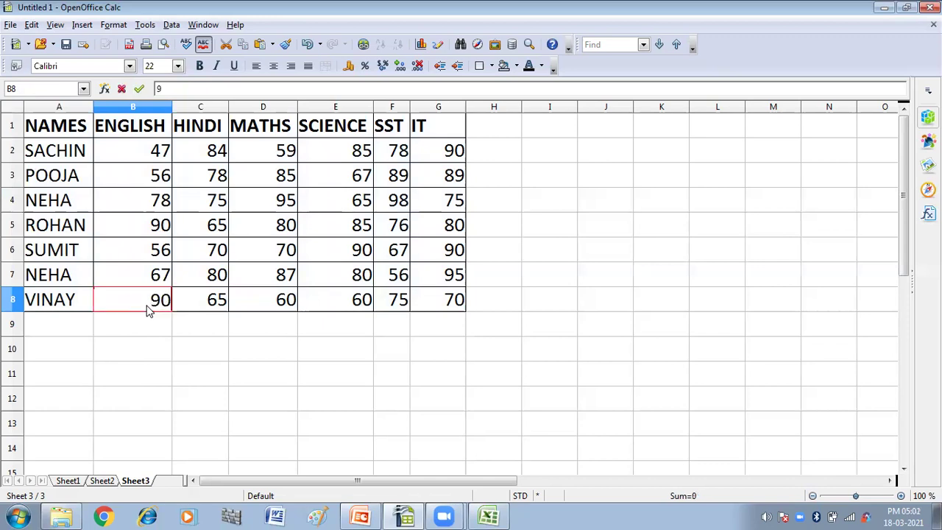
pyautogui.write('0')
pyautogui.moveTo(99, 292)
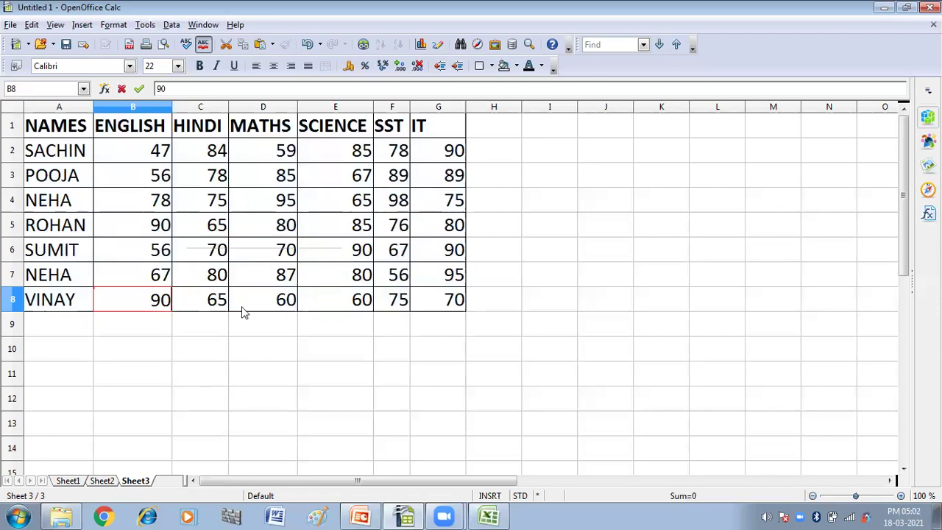
# Delete the whole of row 7 from the marks table.
pyautogui.click(13, 276)
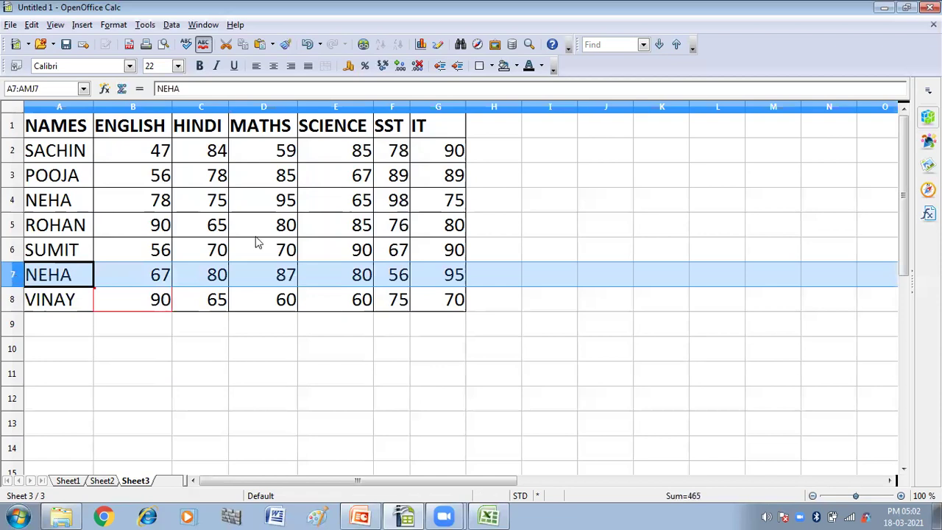
pyautogui.rightClick(44, 276)
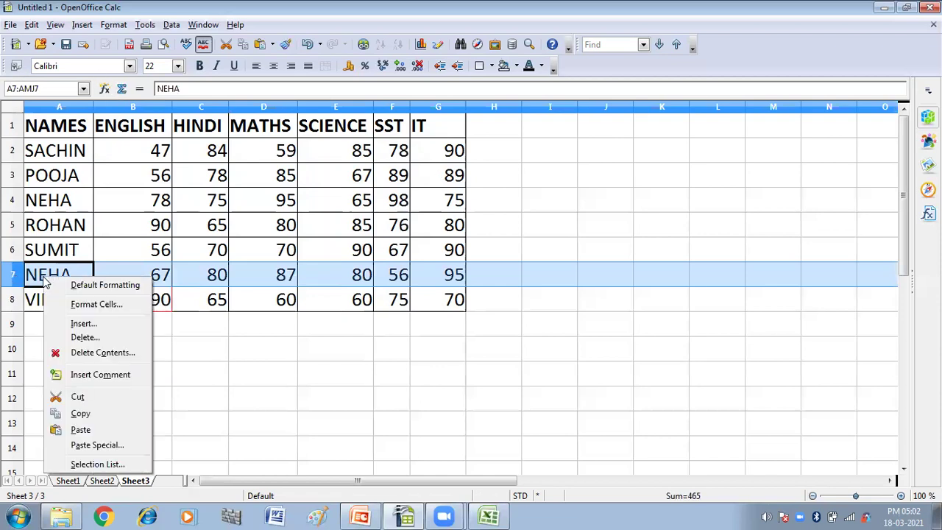
pyautogui.click(79, 338)
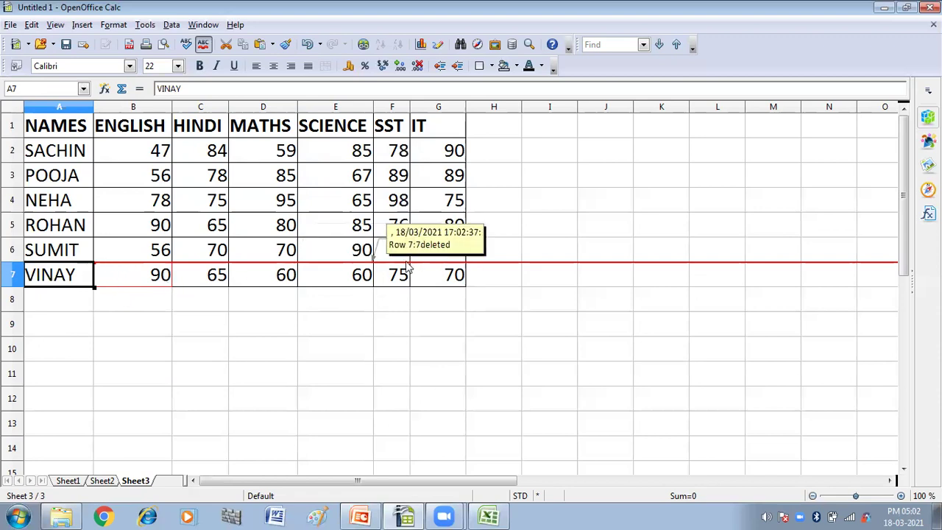
# Delete the SCIENCE column (column E) from the marks table.
pyautogui.click(337, 109)
pyautogui.rightClick(337, 109)
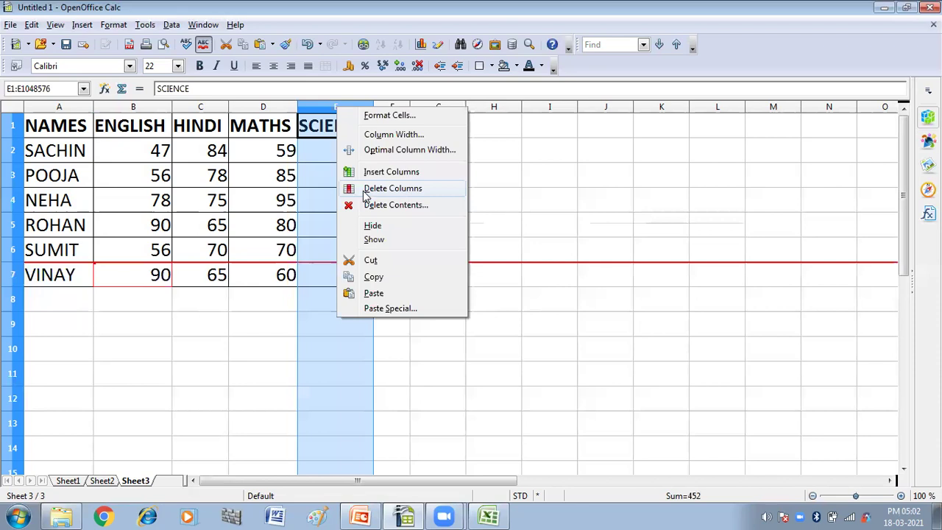
pyautogui.press('Escape')
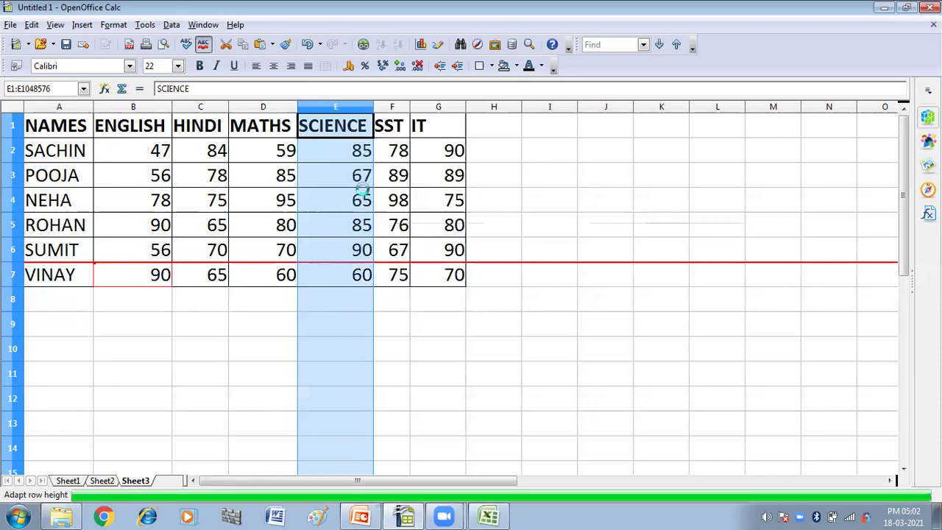
pyautogui.hotkey('ctrl', '-')
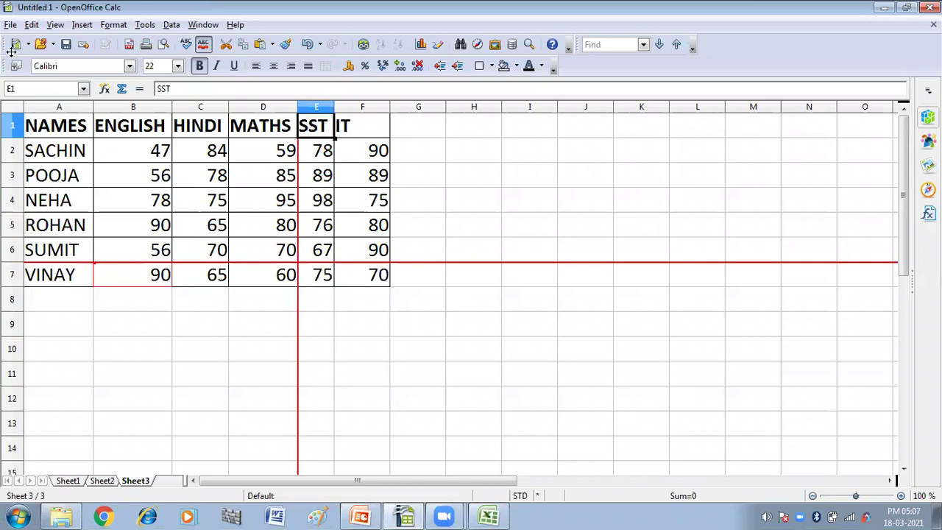
# Review the display and filter settings for the recorded changes, keeping changes shown in the spreadsheet.
pyautogui.click(32, 25)
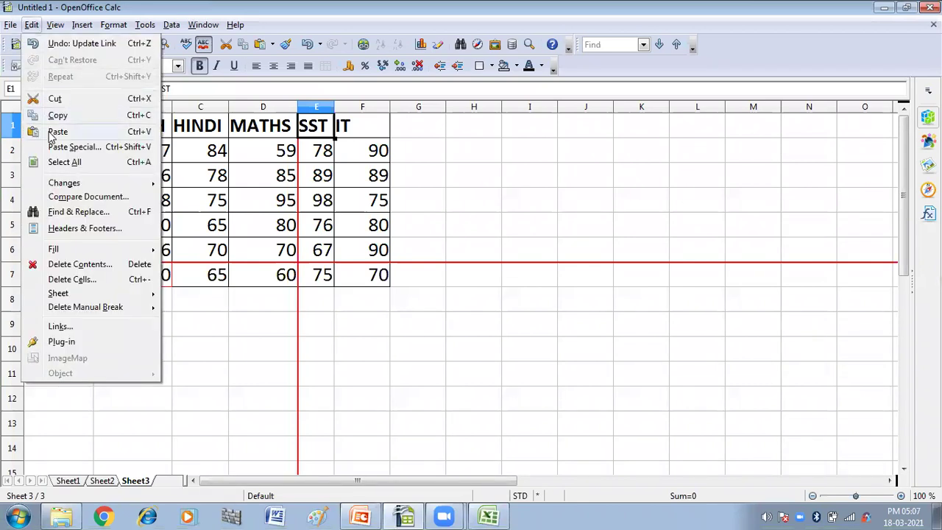
pyautogui.moveTo(58, 185)
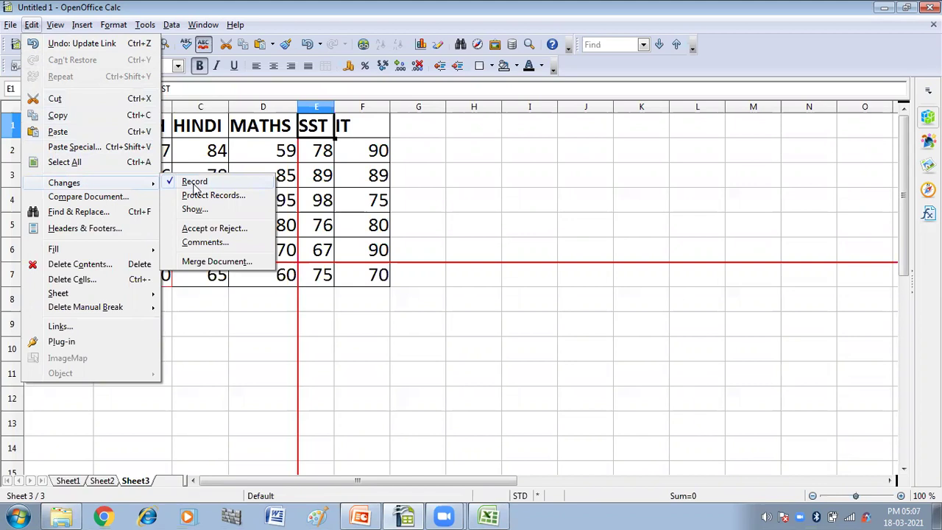
pyautogui.click(190, 211)
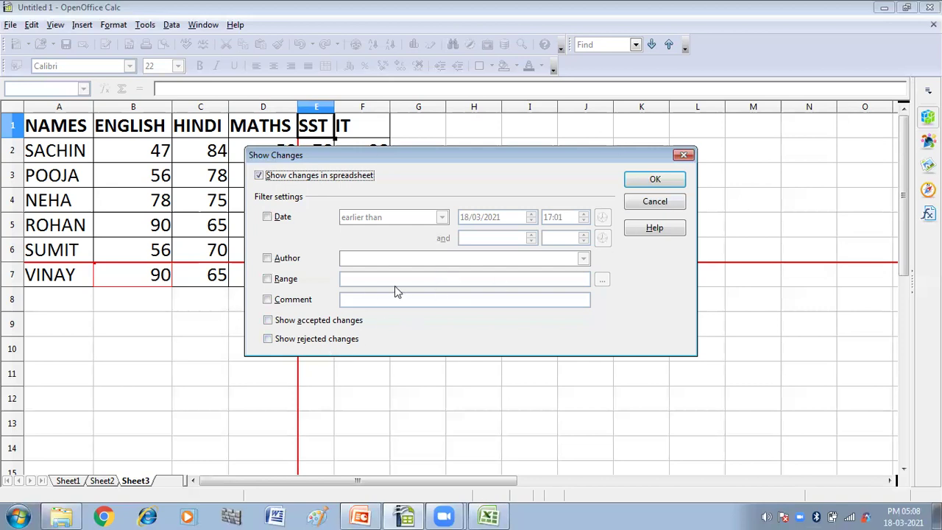
pyautogui.click(639, 188)
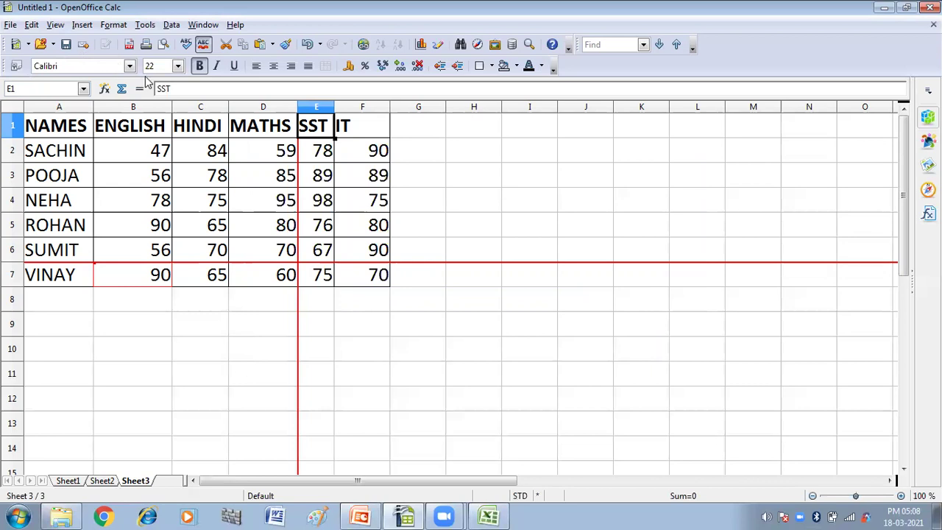
# Set the recorded-changes display to include accepted changes, leaving the date filter off.
pyautogui.click(33, 25)
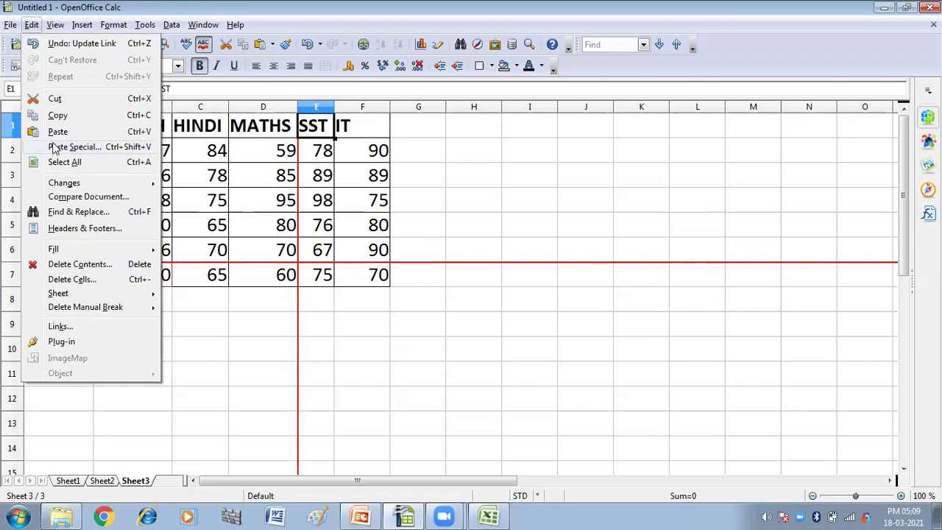
pyautogui.moveTo(148, 188)
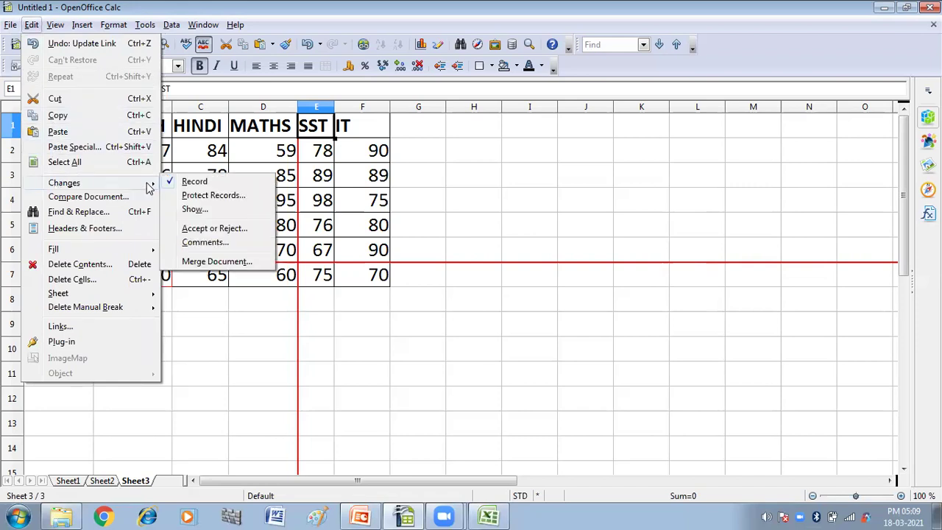
pyautogui.click(199, 210)
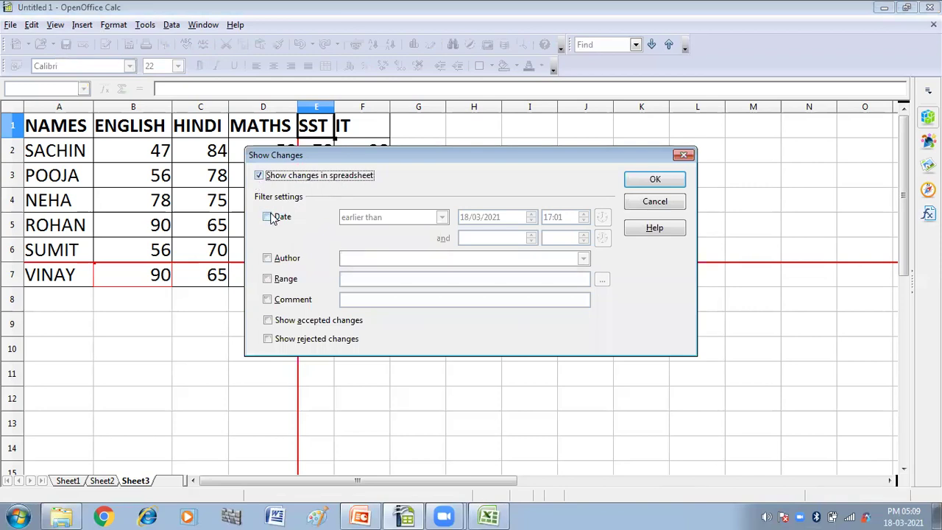
pyautogui.click(268, 217)
pyautogui.click(268, 217)
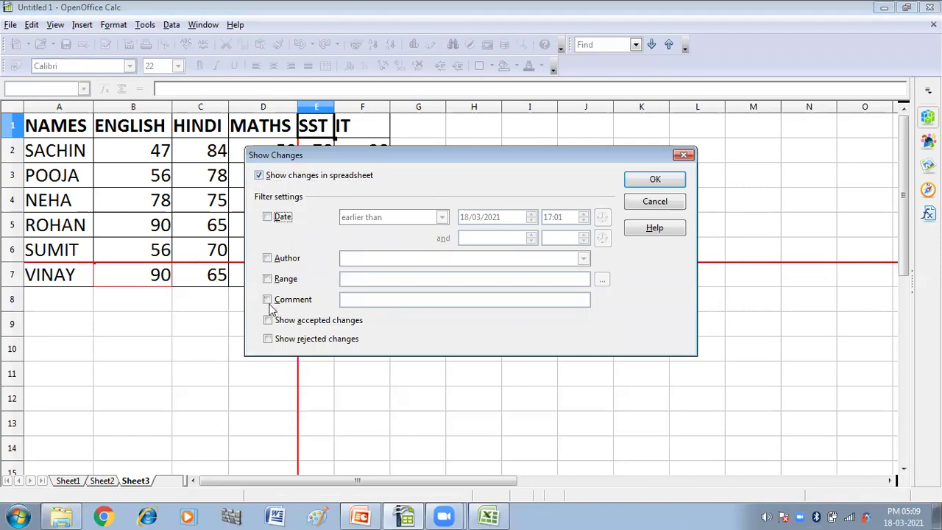
pyautogui.click(269, 321)
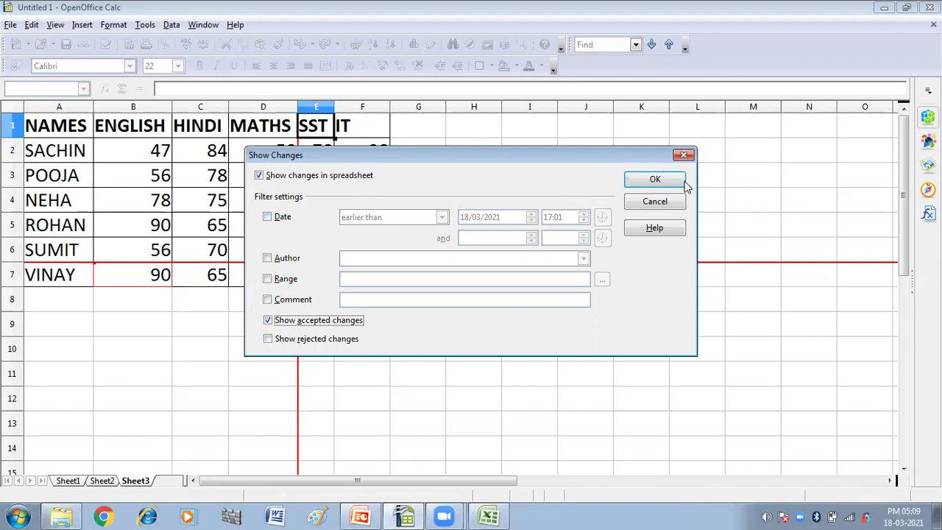
pyautogui.click(652, 183)
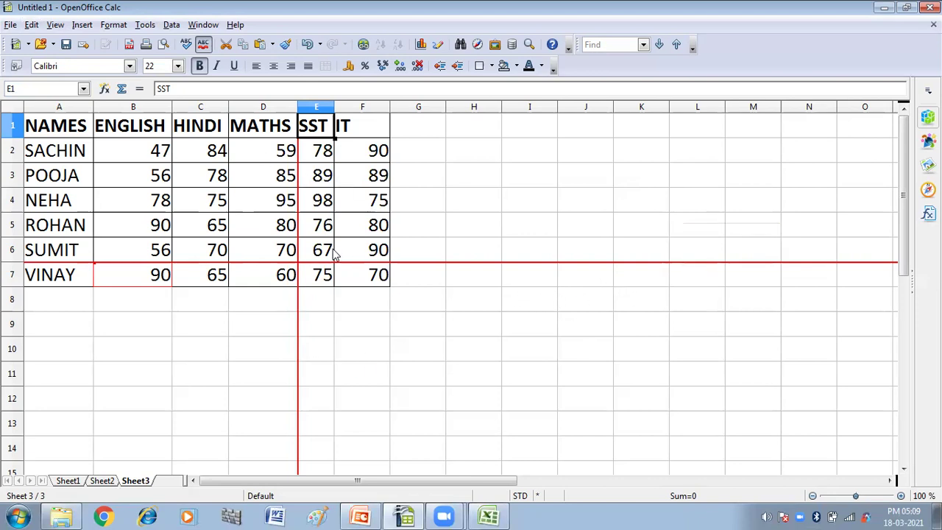
pyautogui.moveTo(334, 252)
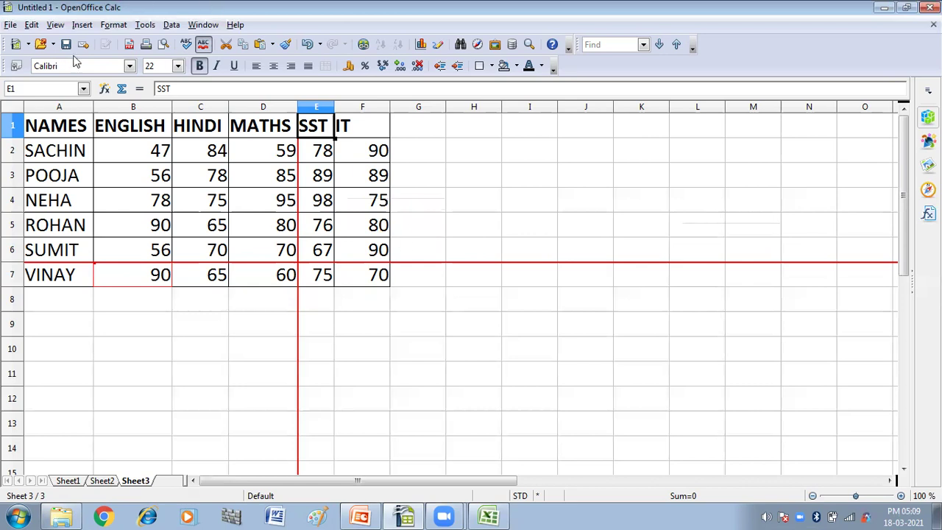
# Add the comment "MARKS ARE CHANGED AND ONE COLUMN DELETED AND ONE ROW DELETED" to the recorded deletion of column E.
pyautogui.click(31, 25)
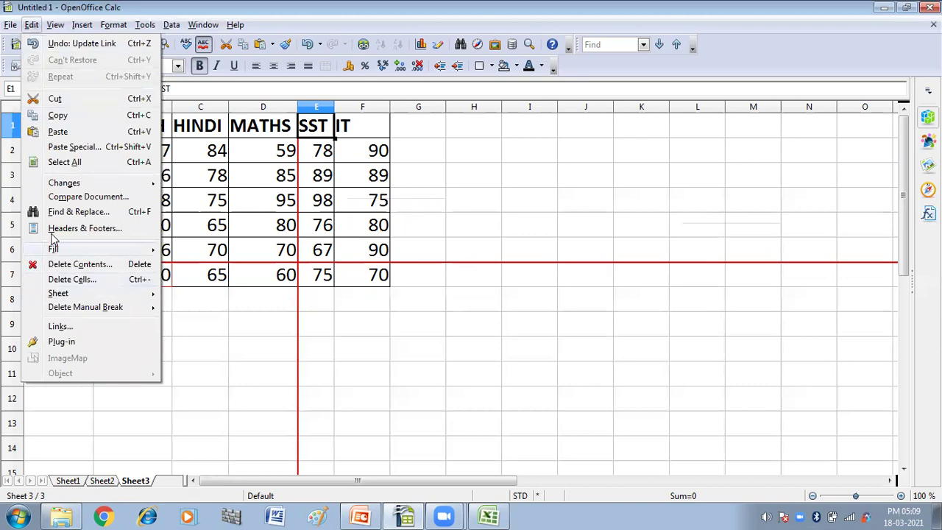
pyautogui.moveTo(122, 184)
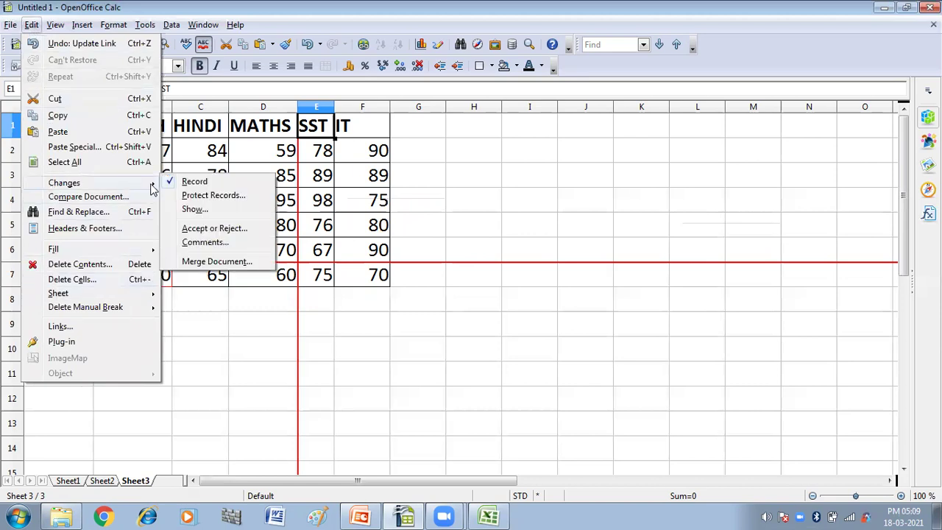
pyautogui.click(205, 243)
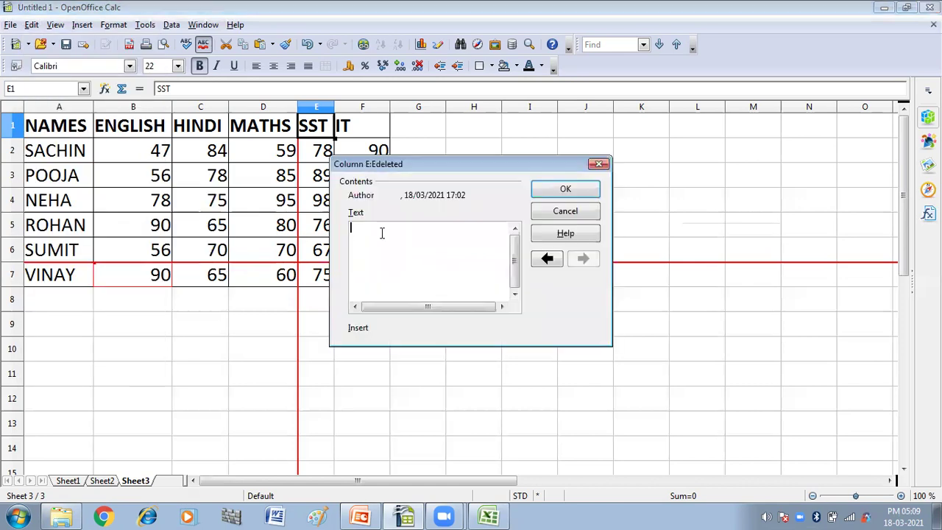
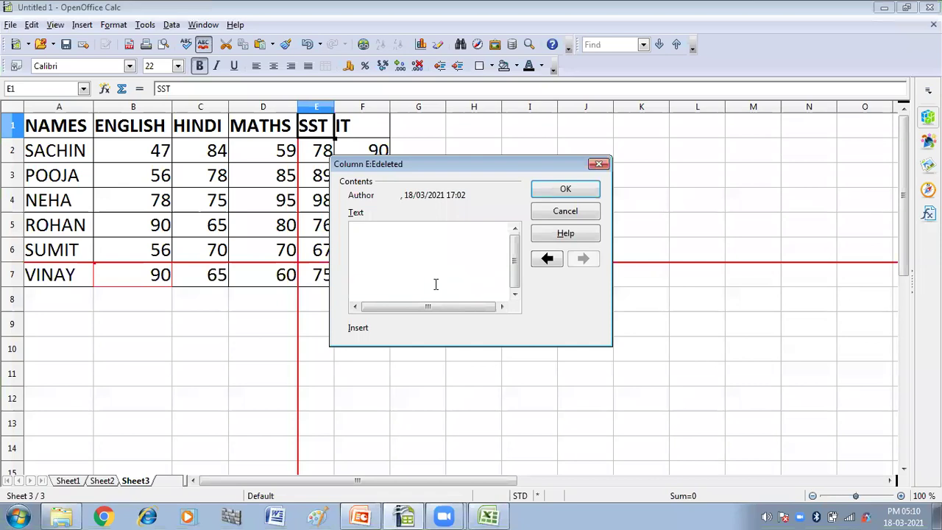
pyautogui.write('MARKS ARE CHANGED')
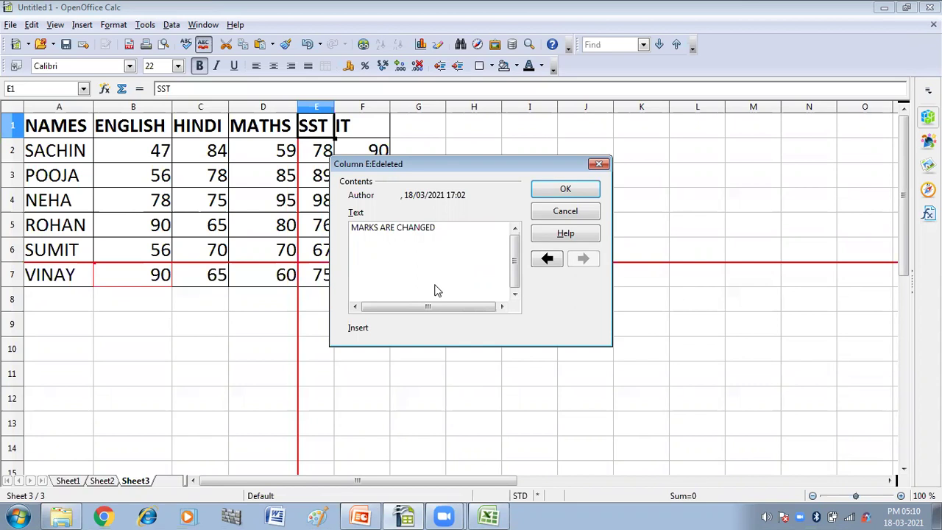
pyautogui.write('AND ONE COLUMN ')
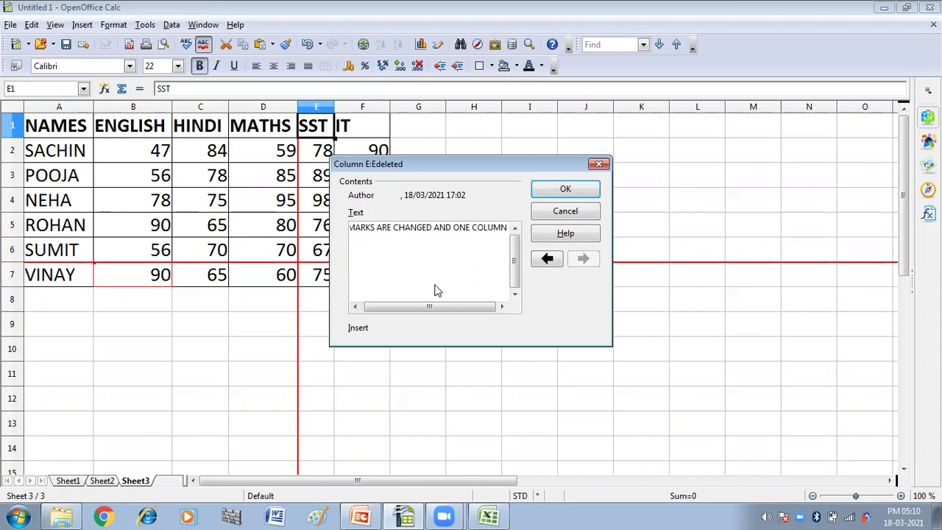
pyautogui.write('DELETED AND')
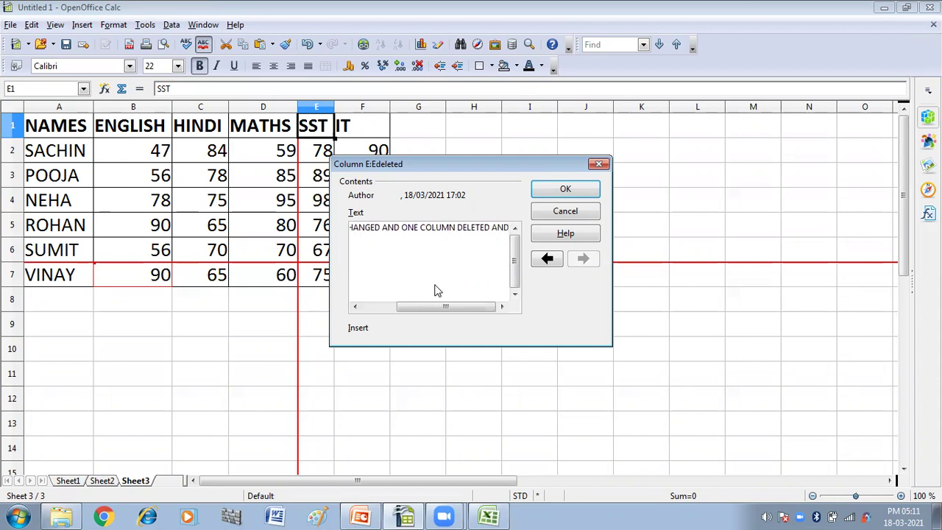
pyautogui.write(' ONE ROW DELETE')
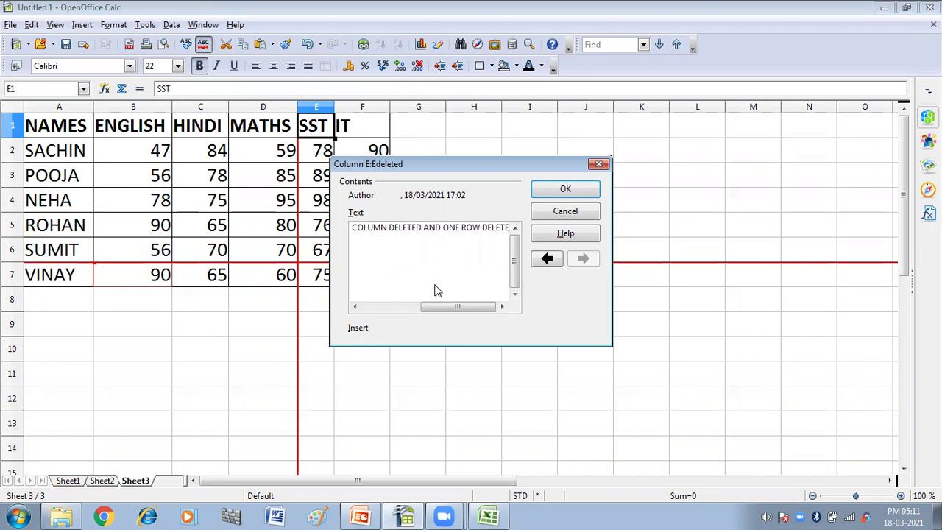
pyautogui.write('D')
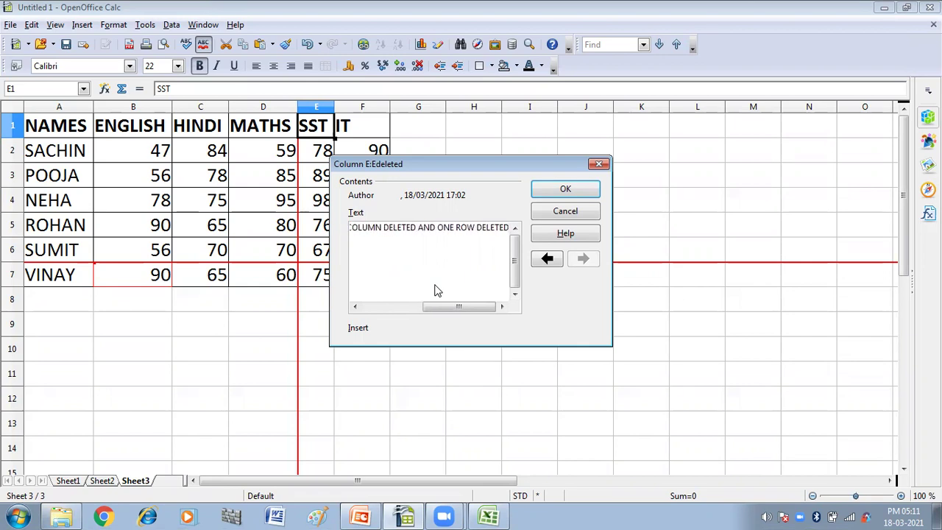
pyautogui.click(563, 192)
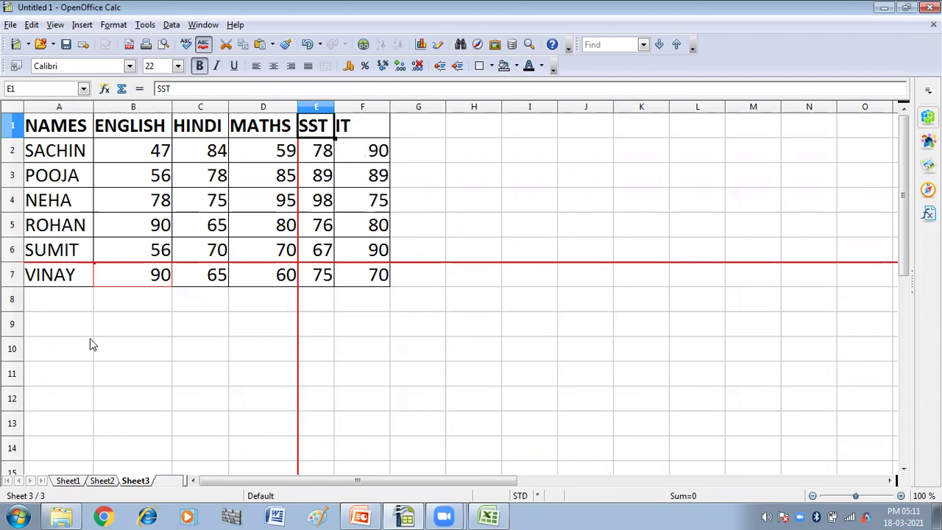
# Look at Sheet2, then return to Sheet3 and read the change note on the deleted row's marker line.
pyautogui.click(102, 481)
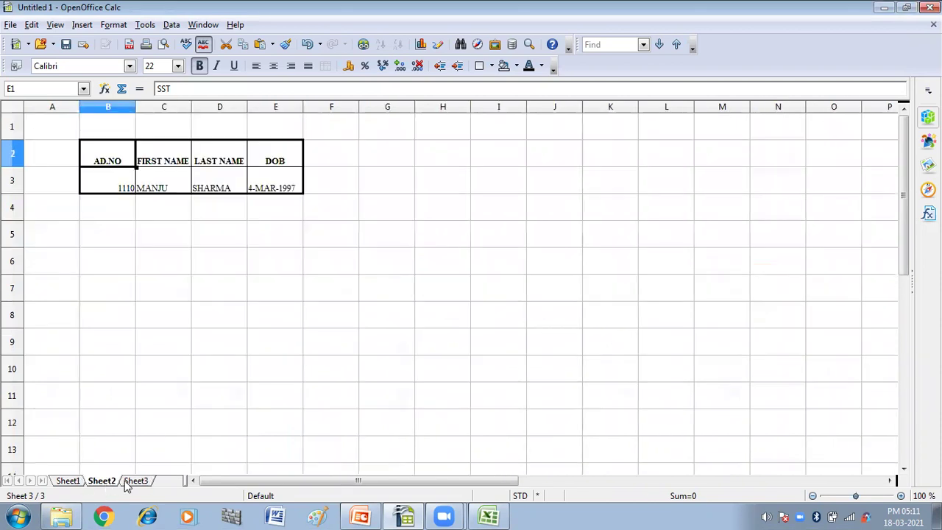
pyautogui.moveTo(228, 276)
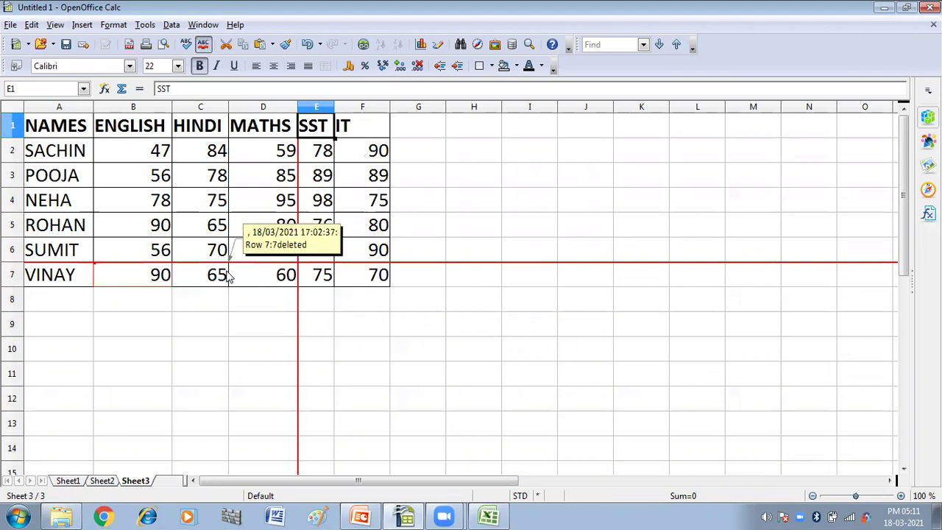
# Read the change notes on the deleted column's marker line and on the changed cell B7.
pyautogui.moveTo(300, 224)
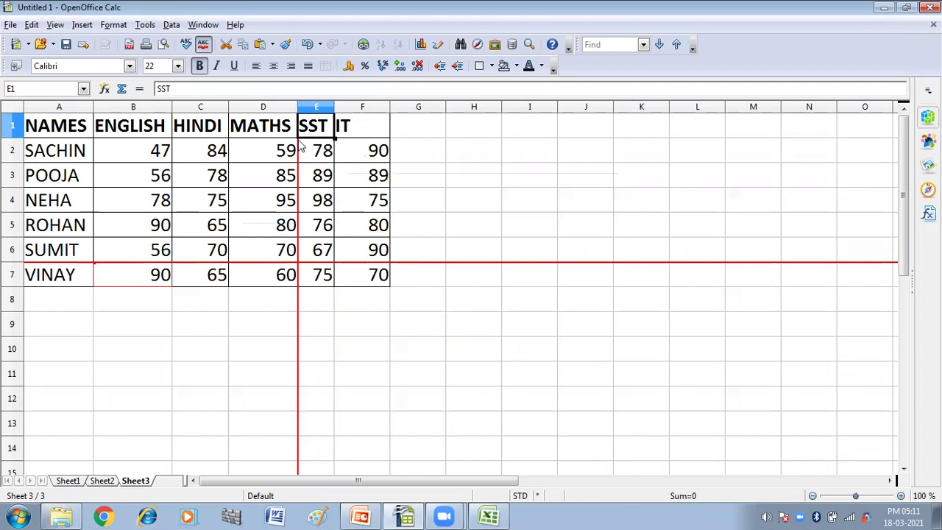
pyautogui.moveTo(304, 159)
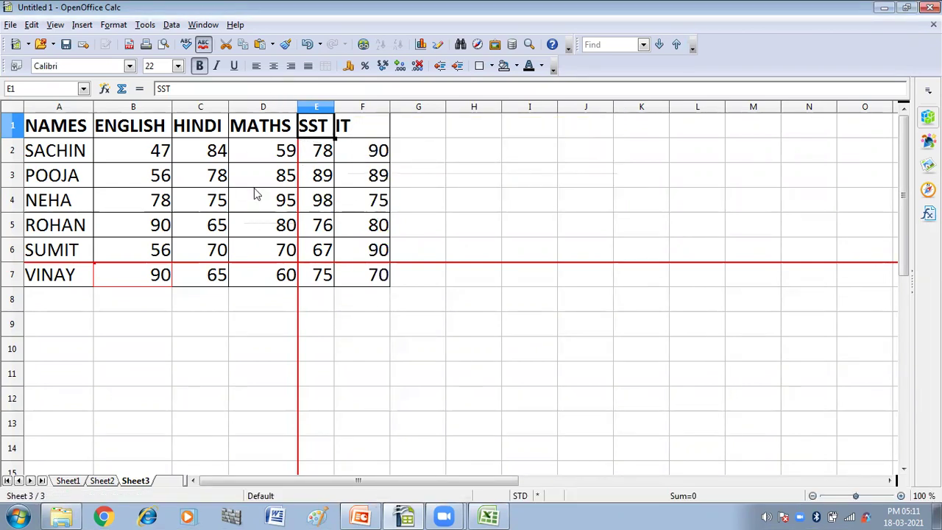
pyautogui.moveTo(163, 274)
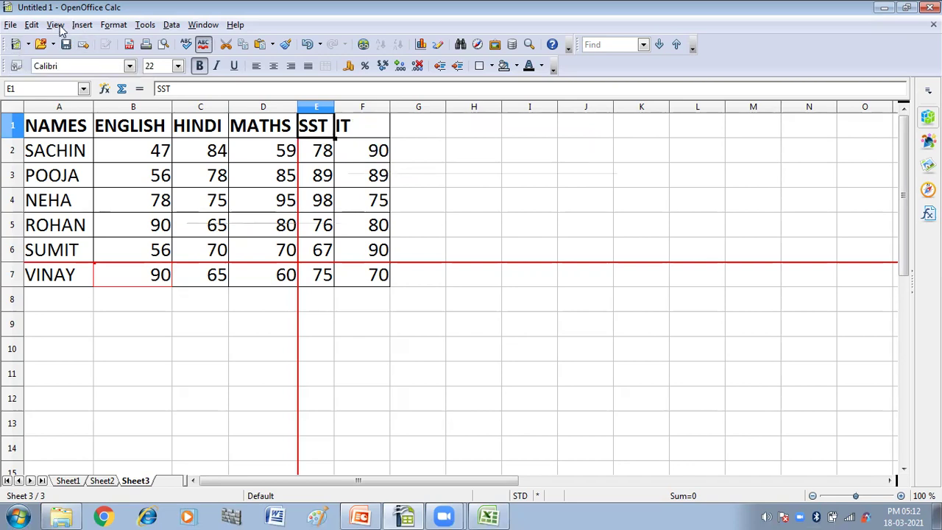
# Review the list and filter settings for accepting or rejecting the recorded changes, and accept all of the changes.
pyautogui.click(31, 25)
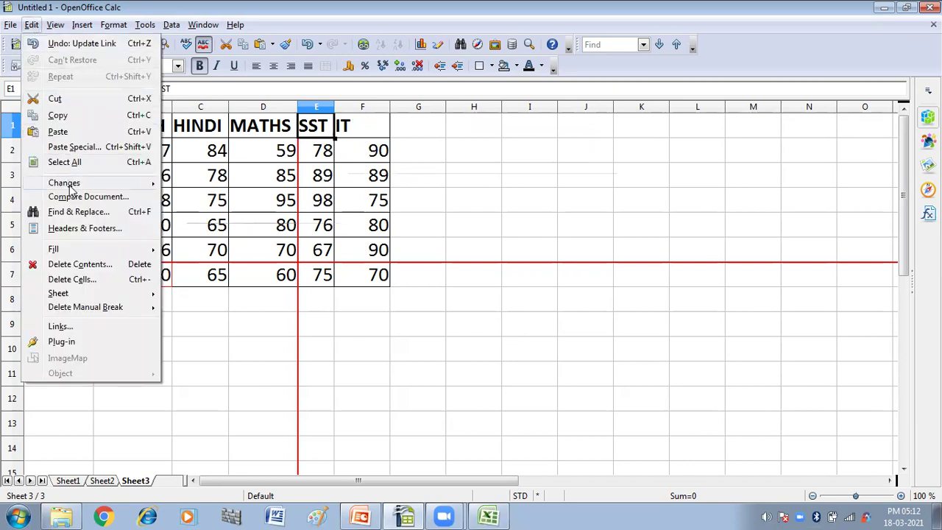
pyautogui.moveTo(67, 187)
pyautogui.moveTo(108, 186)
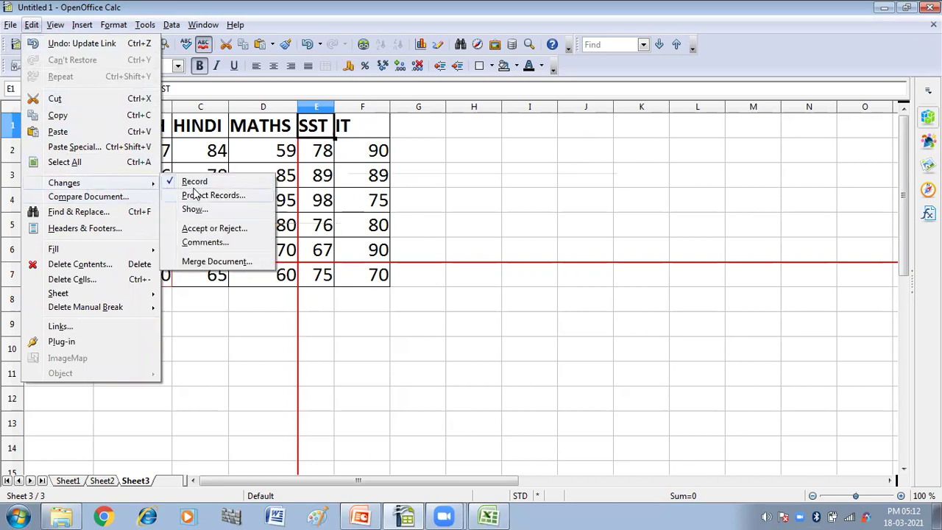
pyautogui.click(196, 229)
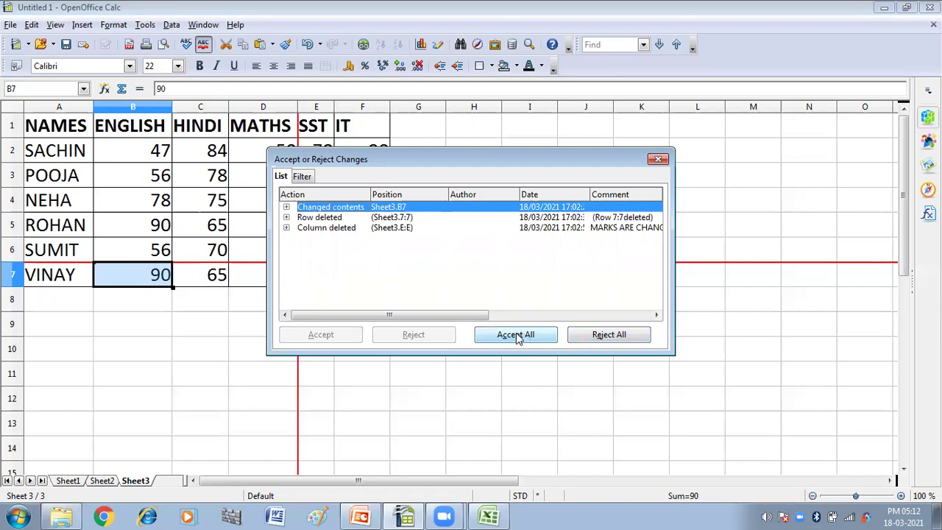
pyautogui.click(302, 178)
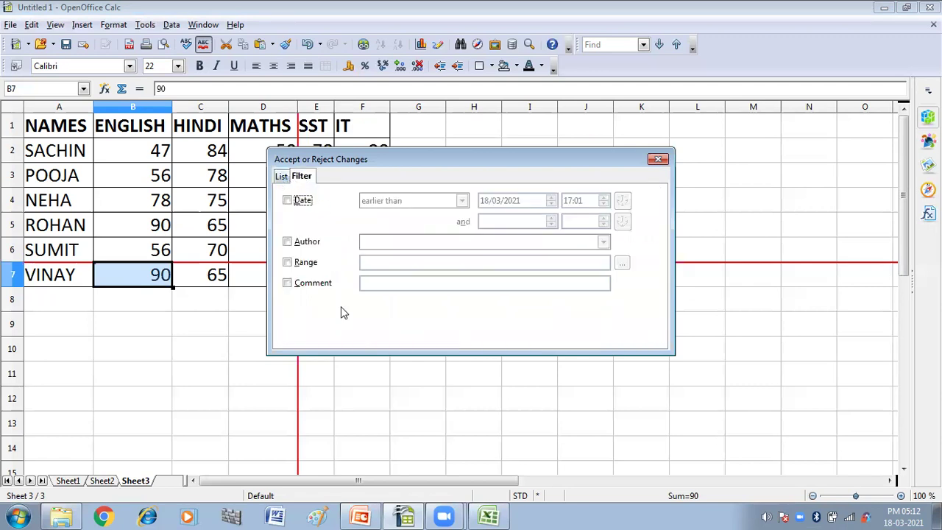
pyautogui.click(282, 178)
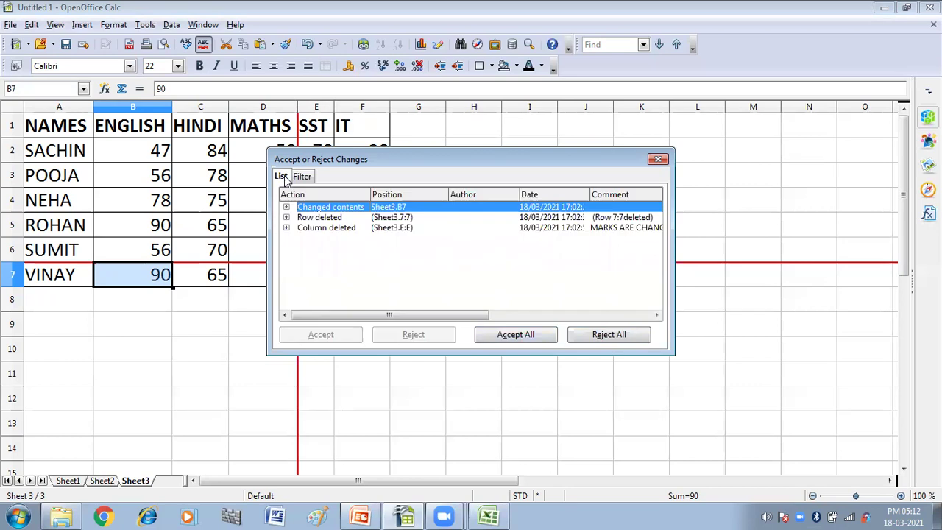
pyautogui.click(503, 335)
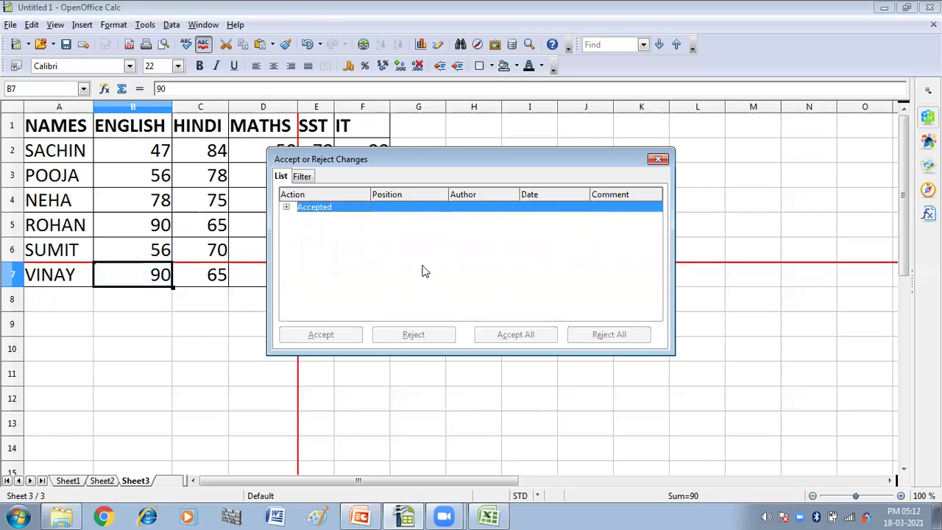
pyautogui.click(658, 159)
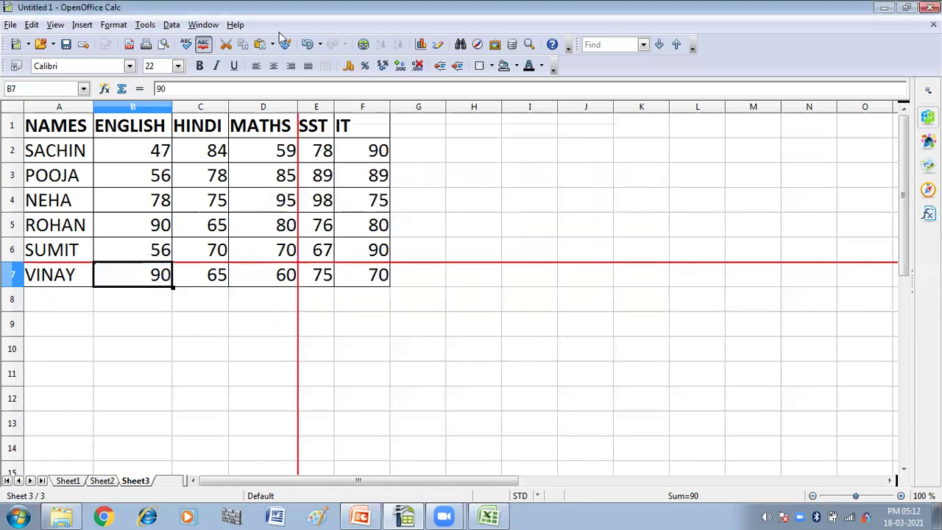